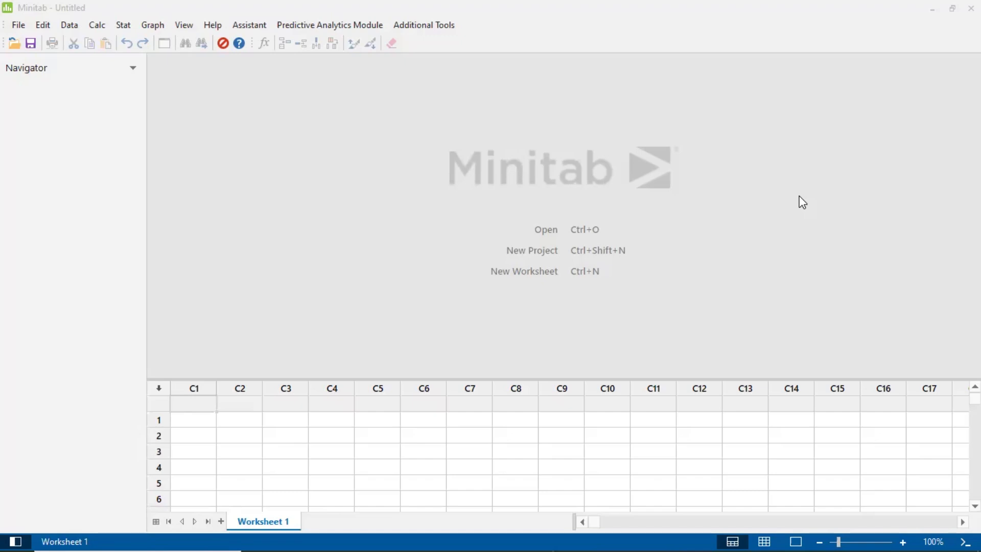
Name the first three worksheet columns Sample, Inspected and Defective.
{"action": "left_click", "coordinate": [194, 410]}
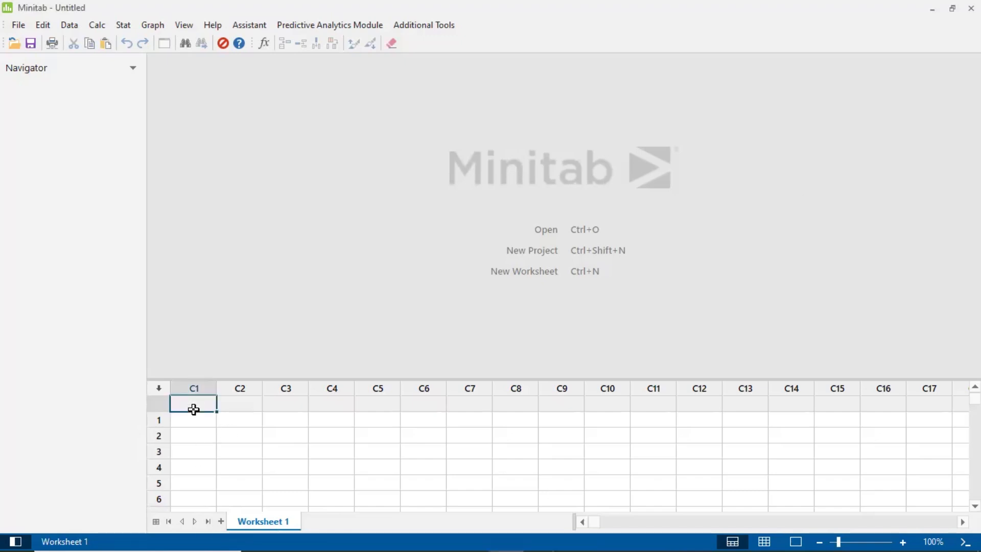
{"action": "type", "text": "Sample"}
{"action": "key", "text": "Tab"}
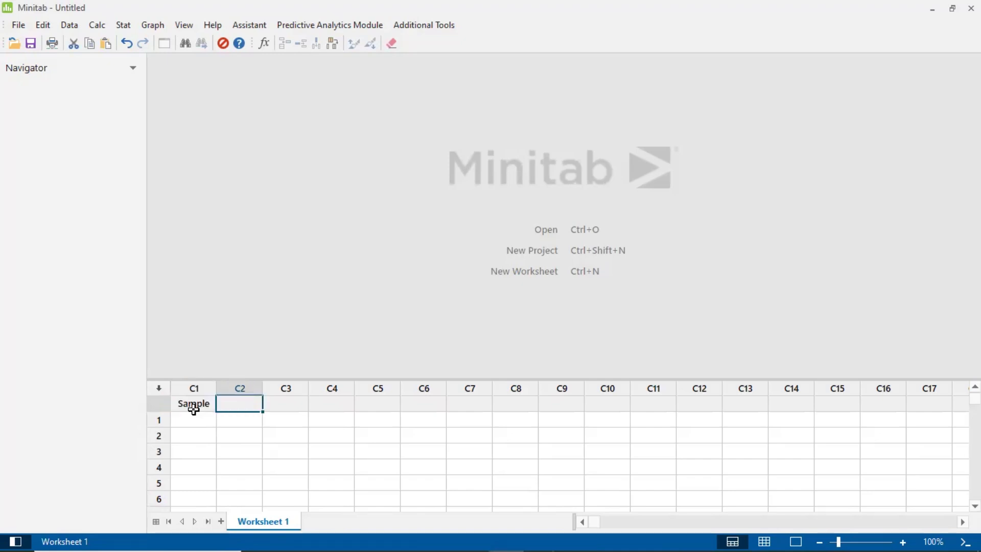
{"action": "type", "text": "Inspected"}
{"action": "key", "text": "Tab"}
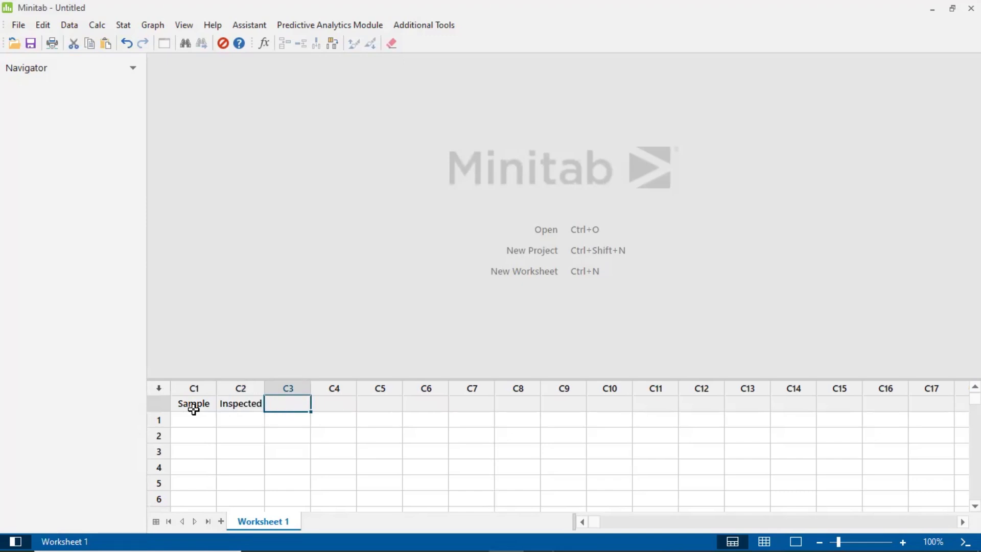
{"action": "type", "text": "Defective"}
Enter the sample numbers 1 to 5 in rows 1 to 5 of the Sample column.
{"action": "left_click", "coordinate": [190, 418]}
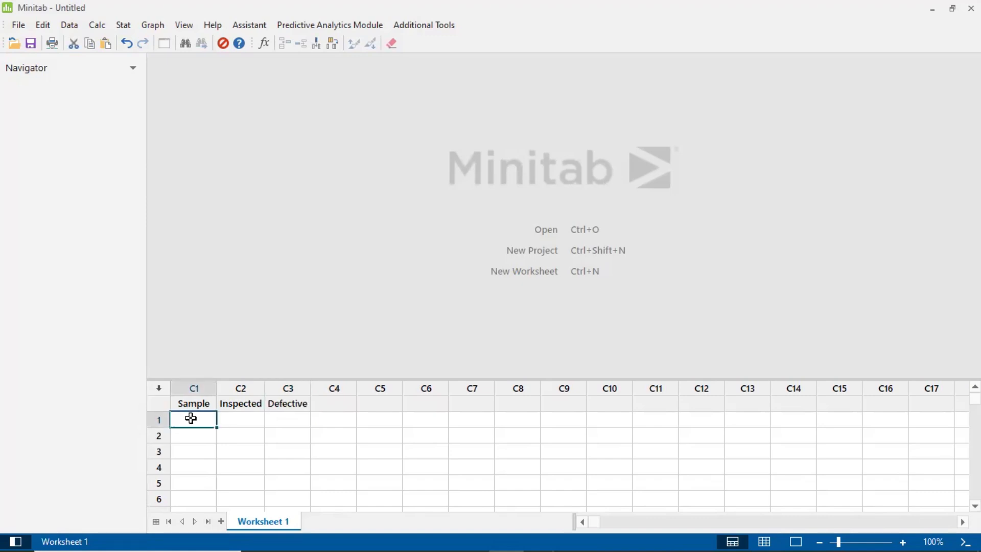
{"action": "type", "text": "1"}
{"action": "key", "text": "Return"}
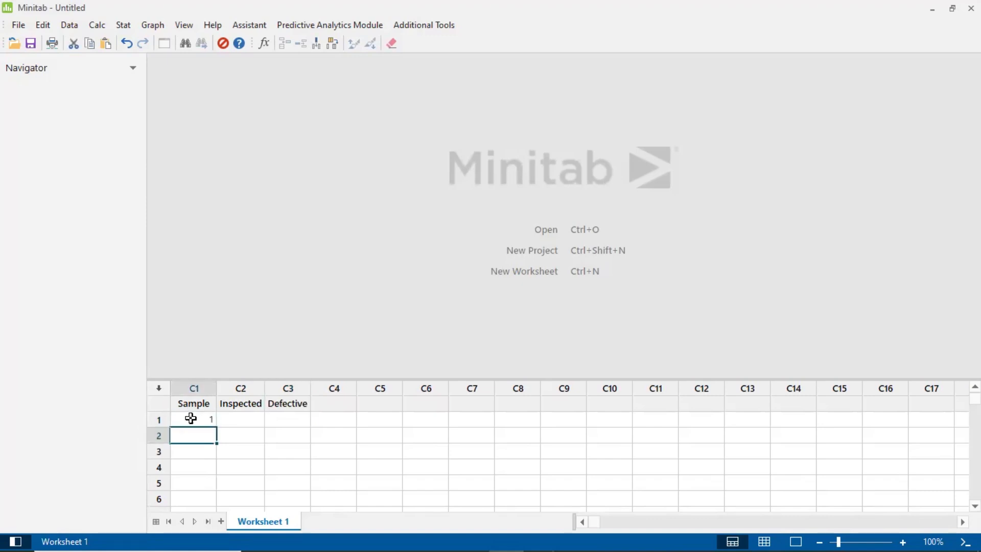
{"action": "type", "text": "2"}
{"action": "key", "text": "Return"}
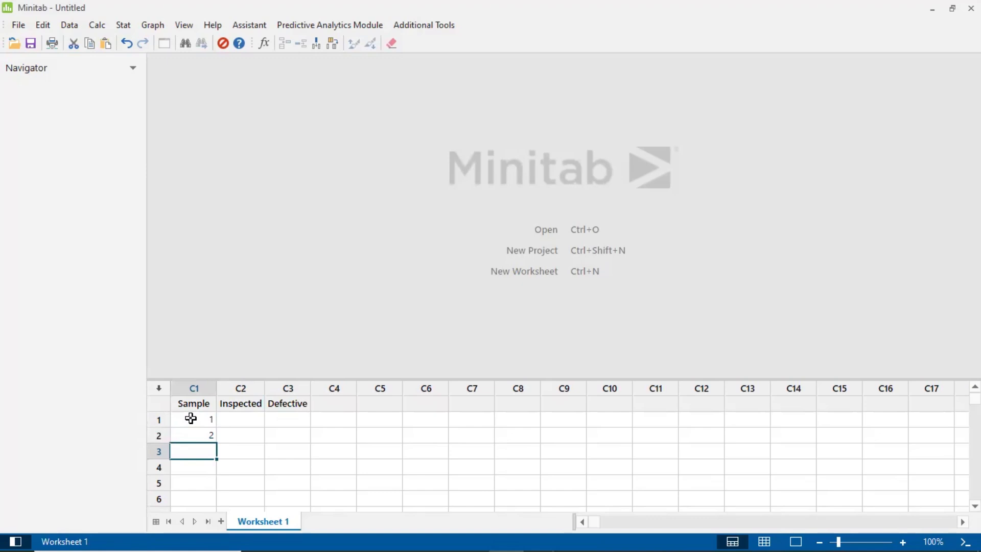
{"action": "type", "text": "3"}
{"action": "key", "text": "Return"}
{"action": "type", "text": "4"}
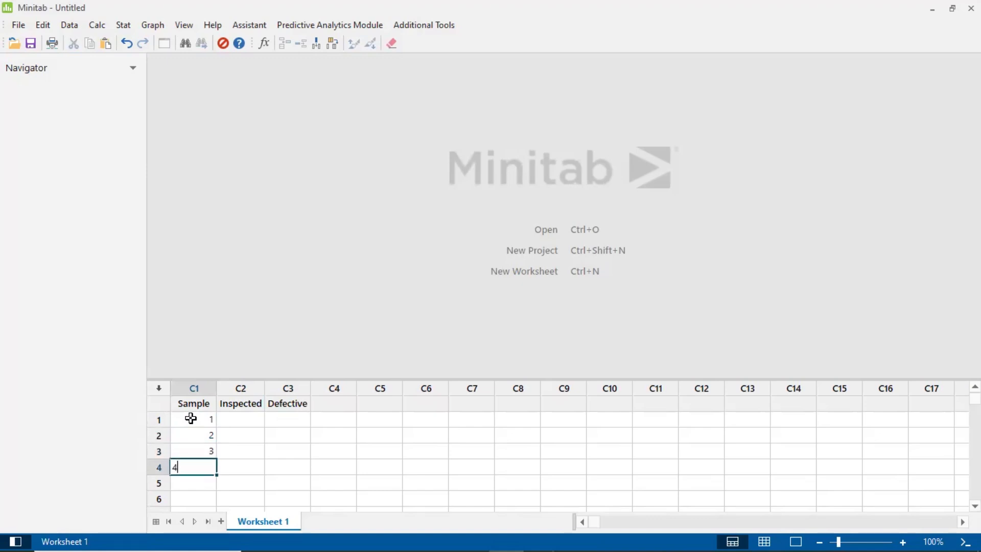
{"action": "key", "text": "Return"}
{"action": "type", "text": "5"}
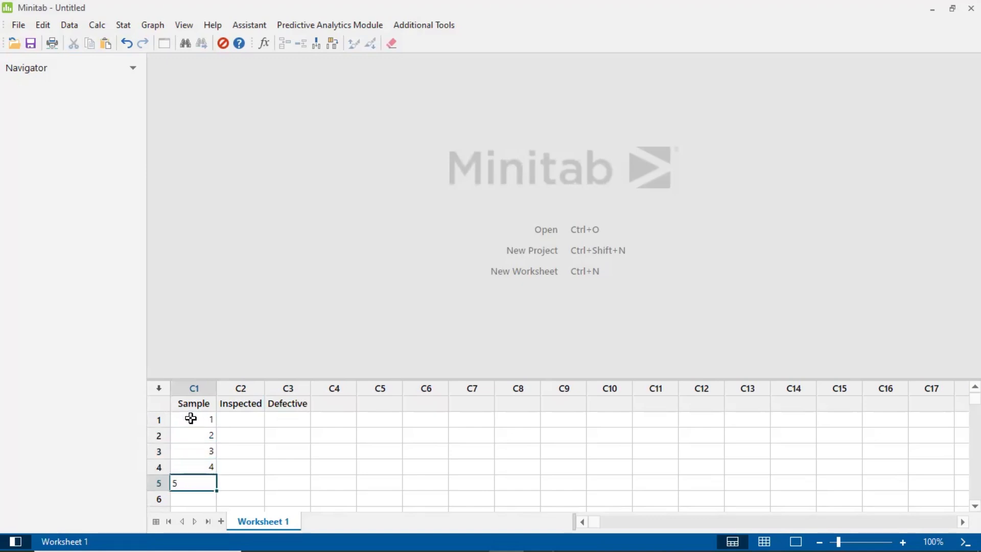
{"action": "key", "text": "Tab"}
Fill the Inspected column with 100 for all five samples.
{"action": "key", "text": "Up"}
{"action": "key", "text": "Up"}
{"action": "key", "text": "Up"}
{"action": "key", "text": "Up"}
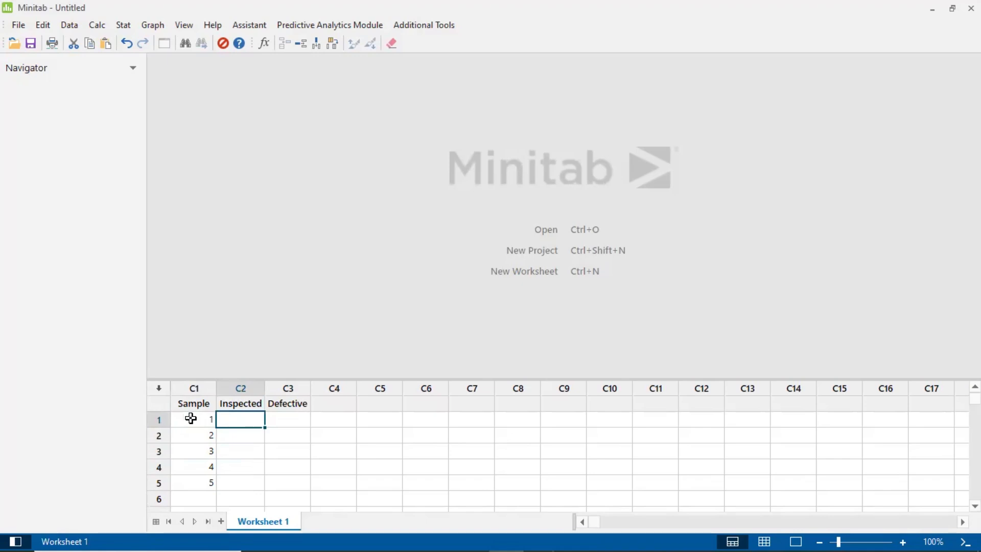
{"action": "type", "text": "100"}
{"action": "key", "text": "Return"}
{"action": "key", "text": "Up"}
{"action": "key", "text": "Down"}
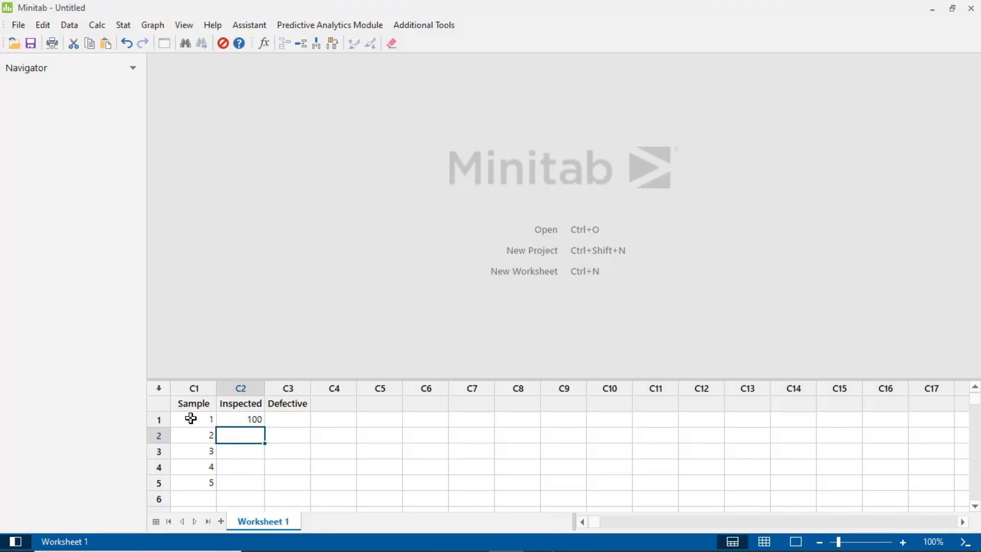
{"action": "key", "text": "shift+Down"}
{"action": "key", "text": "shift+Down"}
{"action": "key", "text": "shift+Down"}
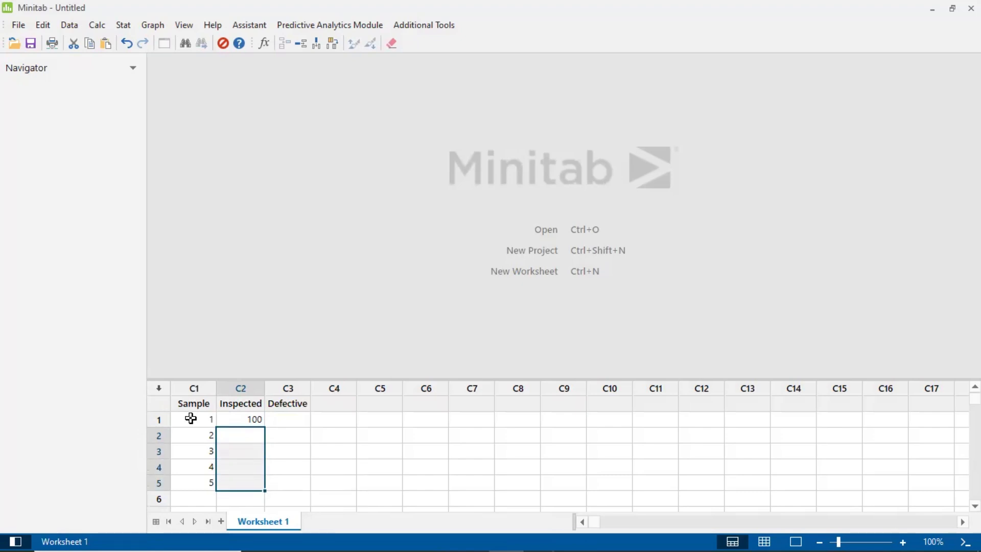
{"action": "key", "text": "ctrl+v"}
Enter the defective counts 5, 3, 7, 6 and 4 for samples 1 to 5 in the Defective column.
{"action": "key", "text": "Up"}
{"action": "key", "text": "Up"}
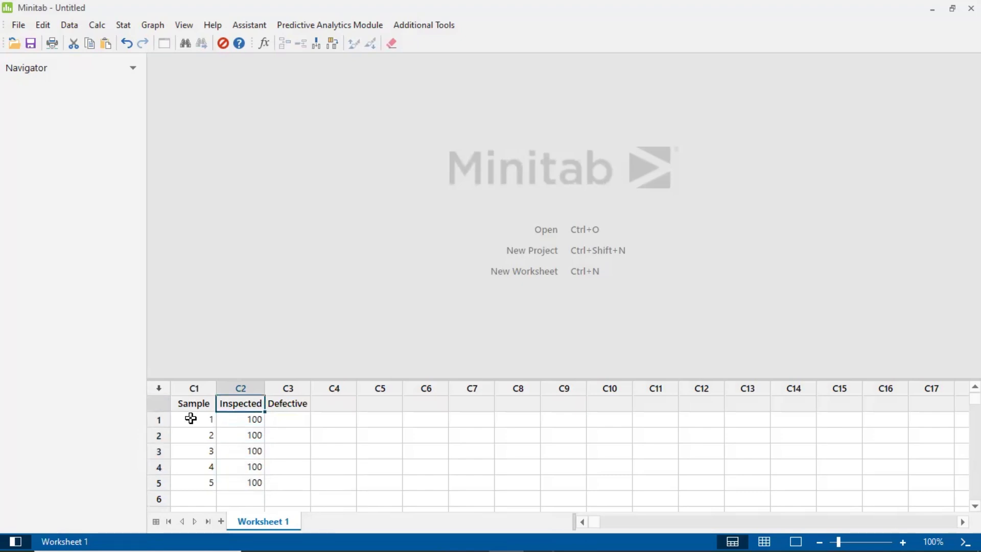
{"action": "key", "text": "Down"}
{"action": "key", "text": "Right"}
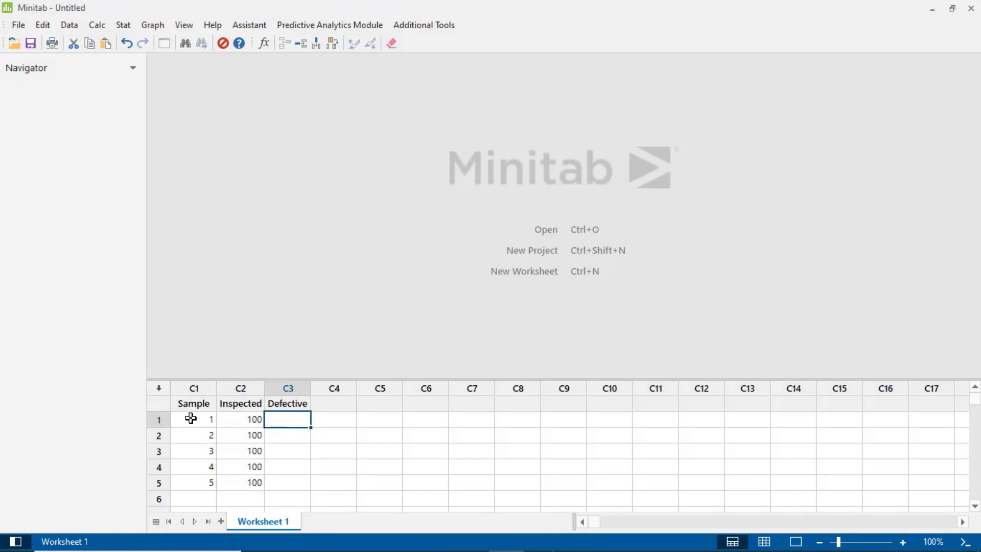
{"action": "type", "text": "5"}
{"action": "key", "text": "Return"}
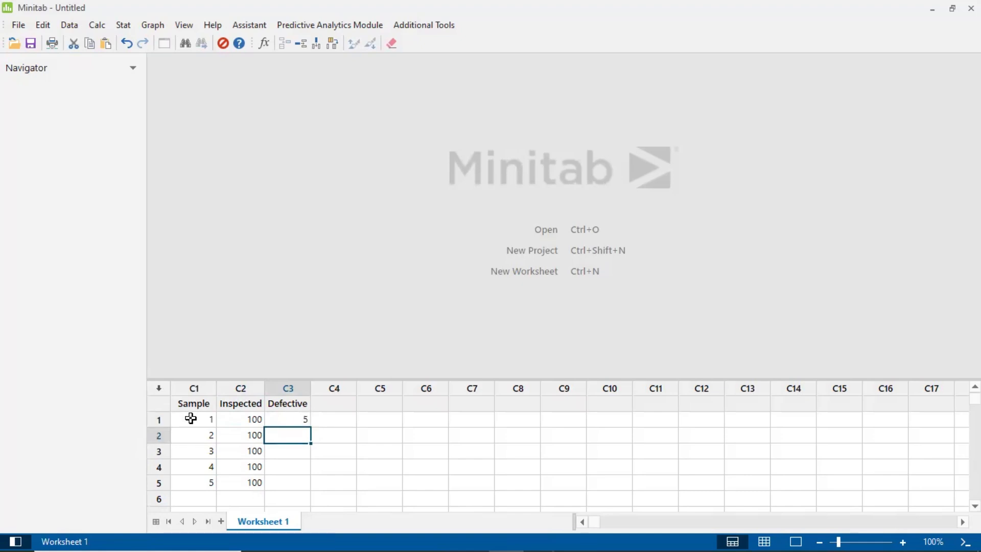
{"action": "type", "text": "3"}
{"action": "key", "text": "Return"}
{"action": "type", "text": "7"}
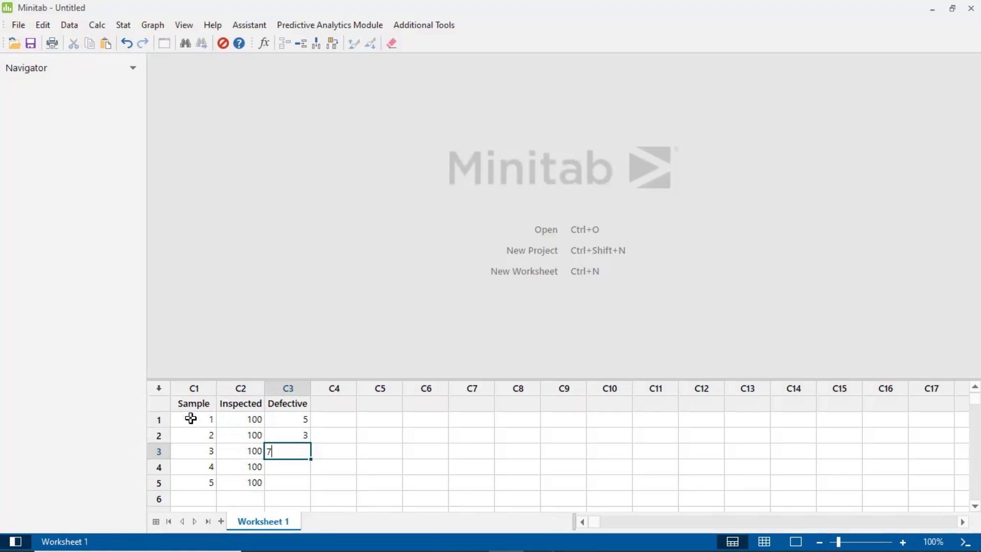
{"action": "key", "text": "Return"}
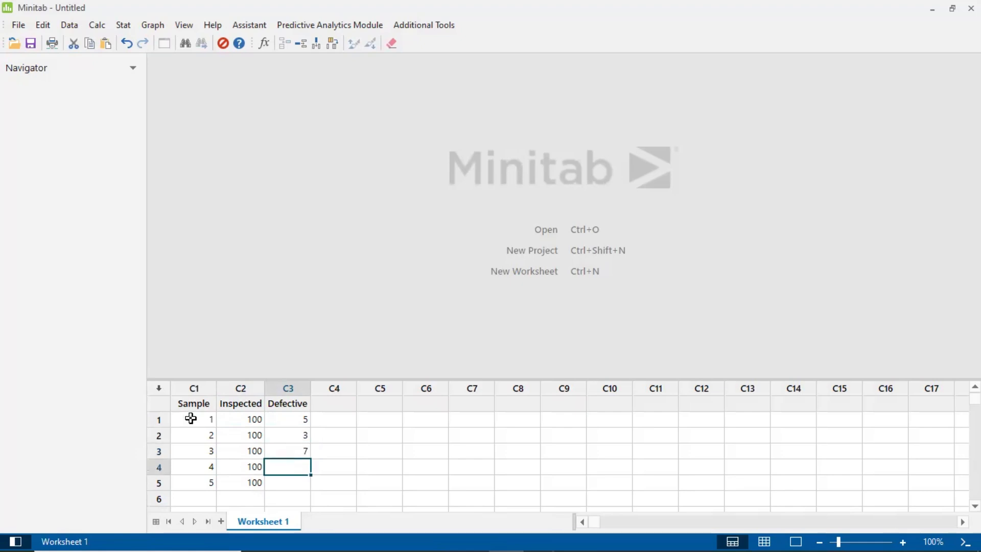
{"action": "type", "text": "6"}
{"action": "key", "text": "Return"}
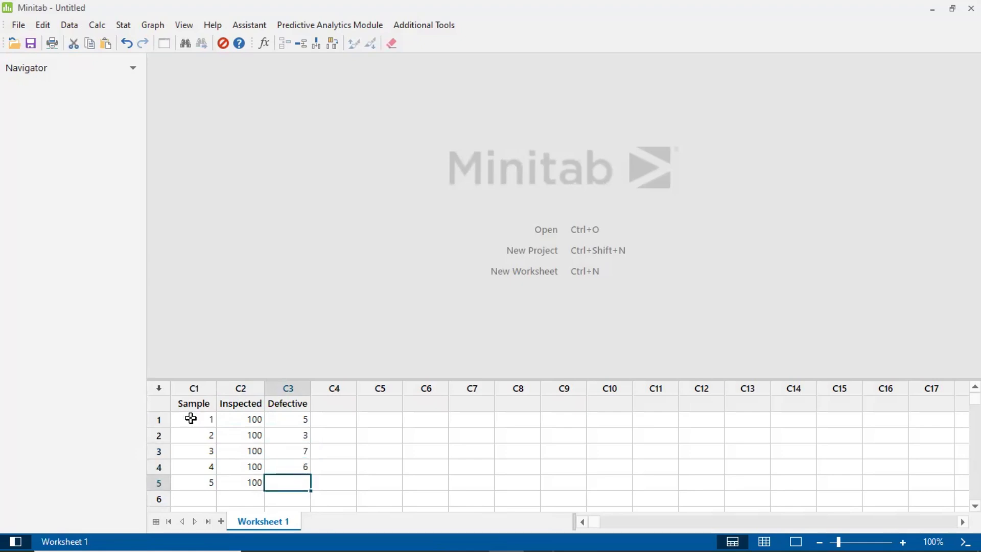
{"action": "type", "text": "4"}
{"action": "key", "text": "Return"}
{"action": "key", "text": "Up"}
{"action": "key", "text": "Up"}
{"action": "key", "text": "Up"}
{"action": "key", "text": "Up"}
{"action": "key", "text": "Up"}
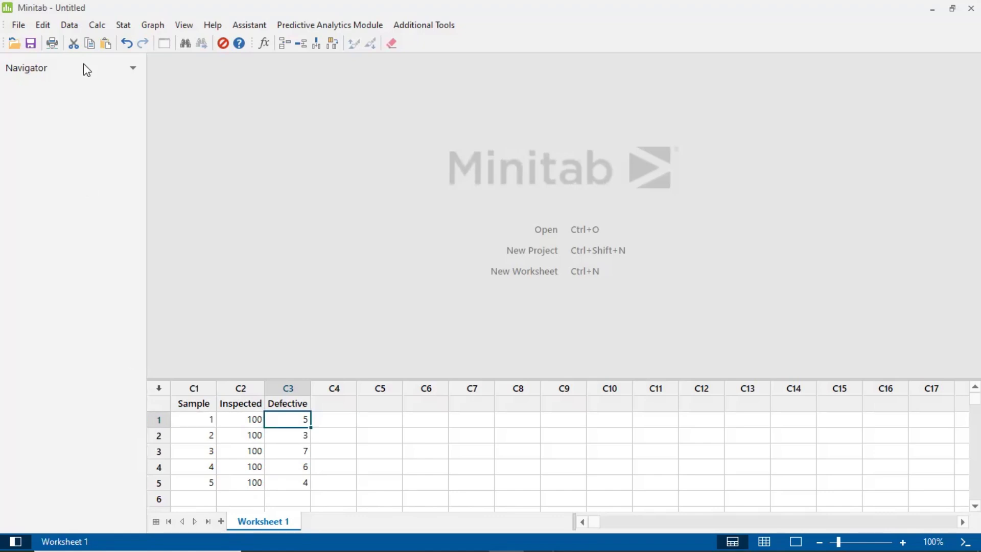
Start a P attributes control chart and choose the Defective column as its variable.
{"action": "left_click", "coordinate": [123, 25]}
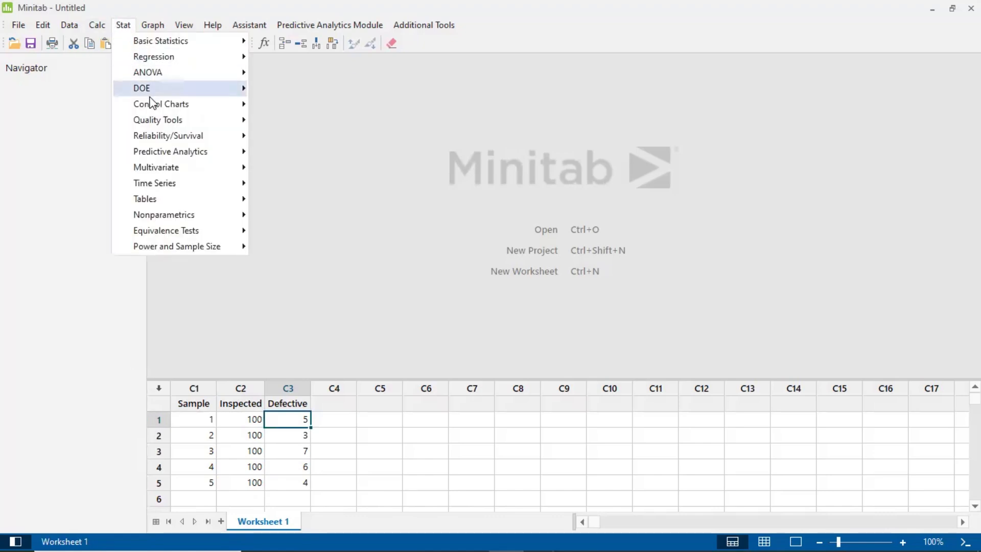
{"action": "mouse_move", "coordinate": [151, 105]}
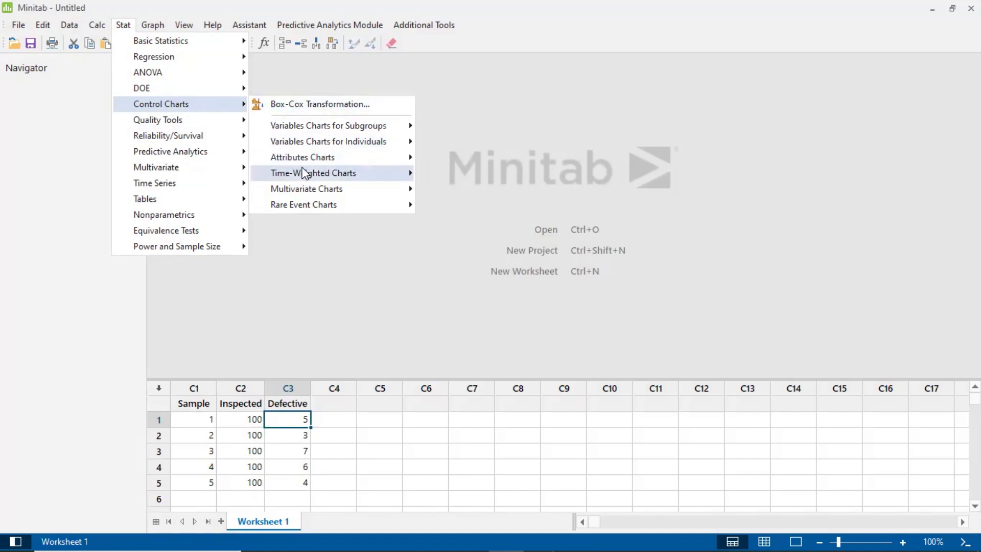
{"action": "mouse_move", "coordinate": [307, 159]}
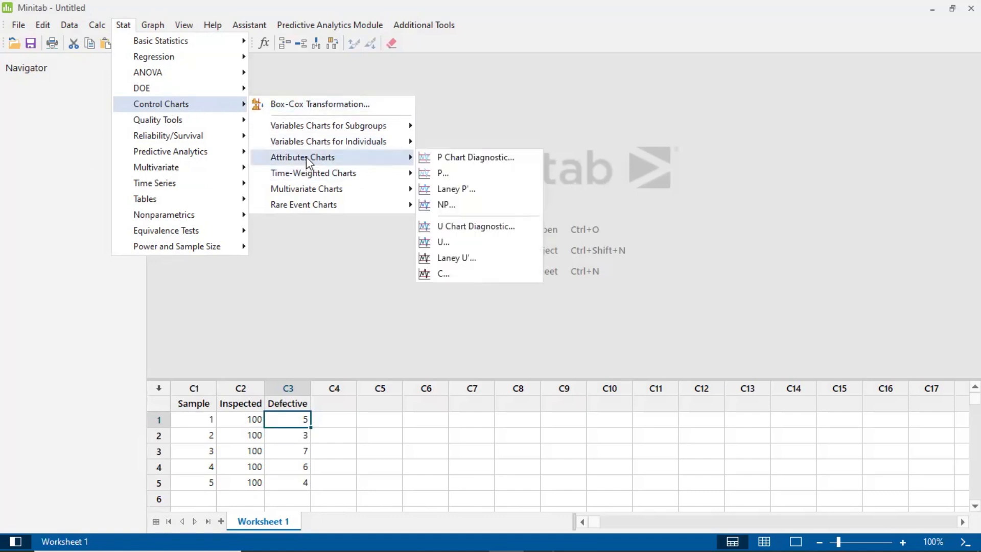
{"action": "left_click", "coordinate": [442, 173]}
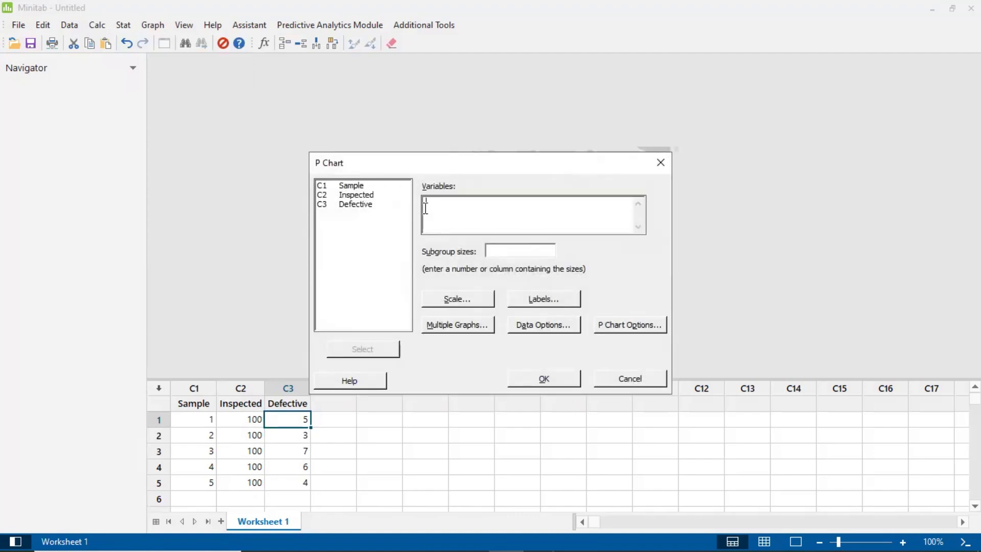
{"action": "left_click", "coordinate": [375, 195]}
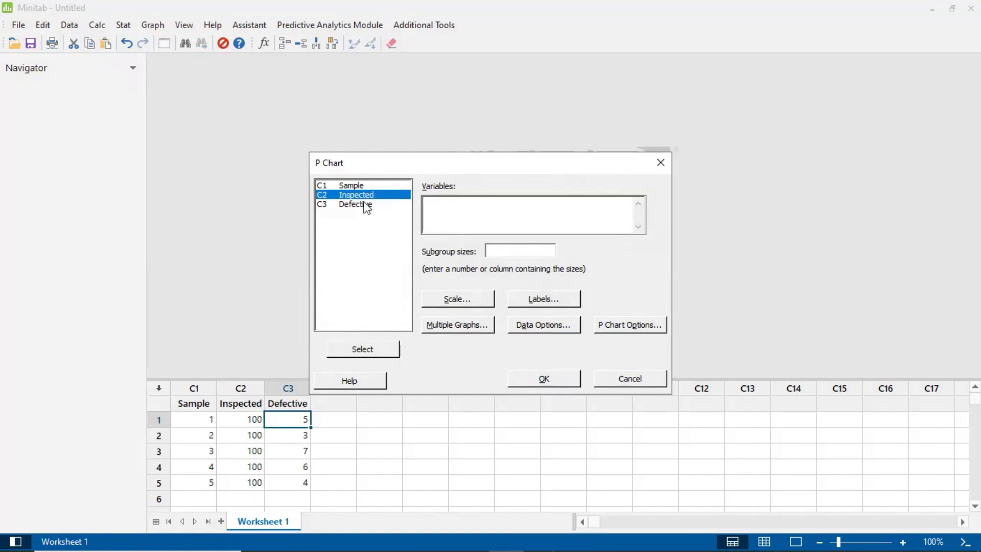
{"action": "left_click", "coordinate": [367, 205]}
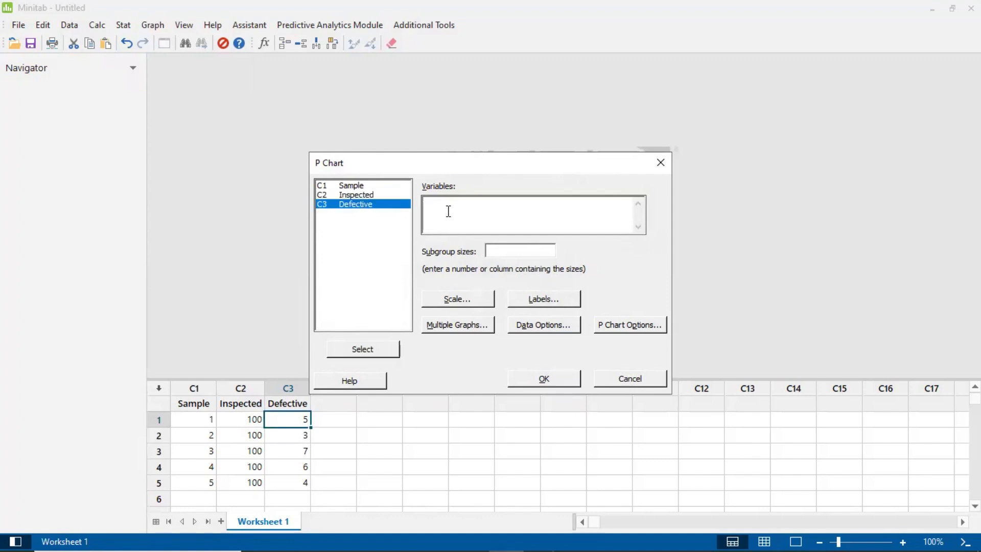
{"action": "left_click", "coordinate": [365, 352]}
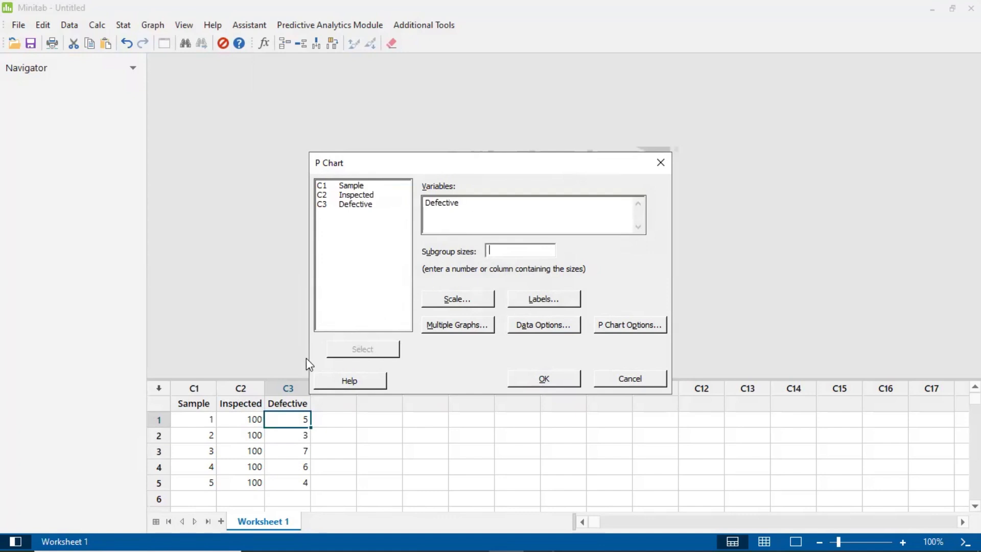
Use the Inspected column for the subgroup sizes and generate the P chart.
{"action": "left_click", "coordinate": [367, 195]}
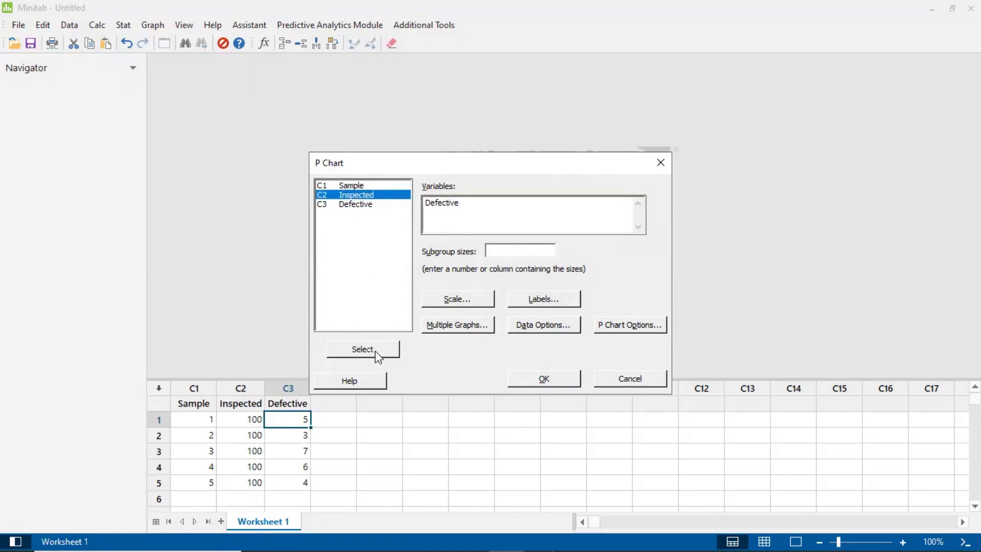
{"action": "left_click", "coordinate": [508, 250]}
{"action": "left_click", "coordinate": [364, 196]}
{"action": "left_click", "coordinate": [341, 351]}
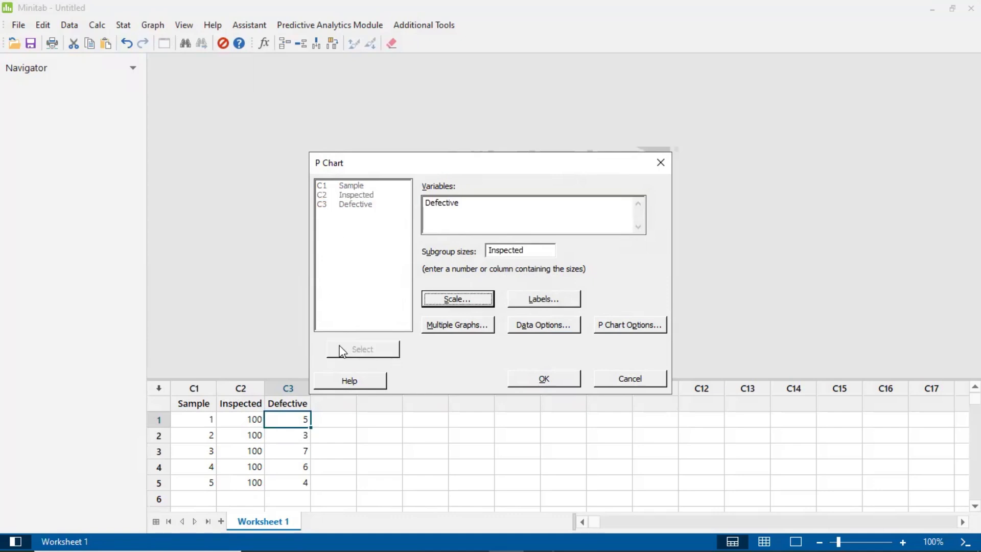
{"action": "left_click", "coordinate": [544, 379]}
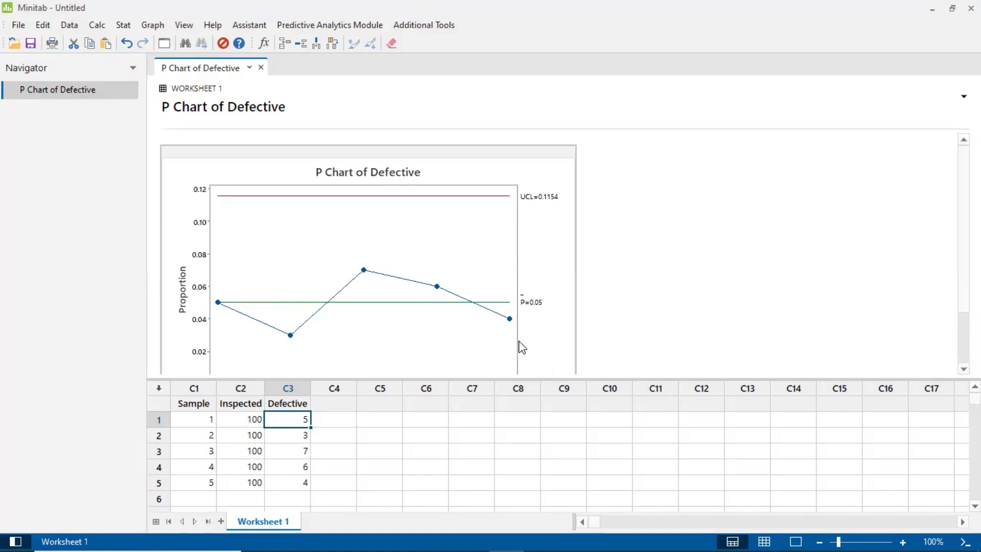
Shrink the P chart of Defective so the whole graph fits in the output area.
{"action": "scroll", "coordinate": [519, 345], "scroll_direction": "down", "scroll_amount": 3}
{"action": "left_click_drag", "start_coordinate": [572, 359], "coordinate": [473, 291]}
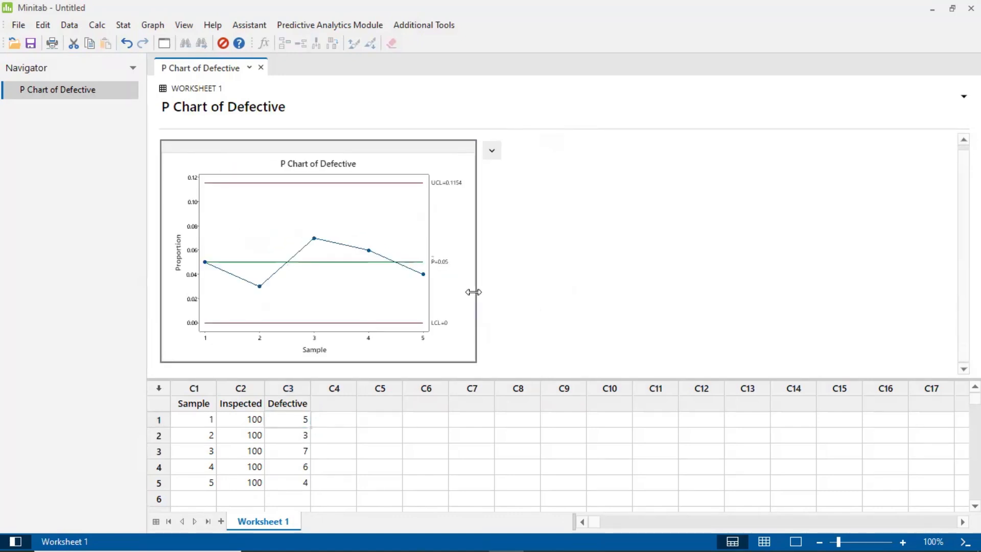